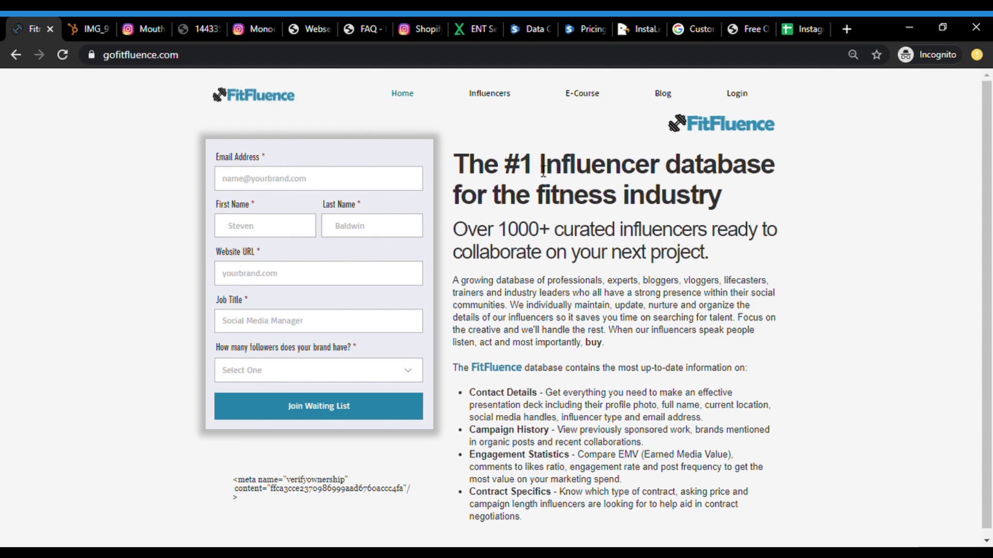
Highlight the 'Influencer database' headline and the 'Contact Details' heading, then clear each selection.
drag(542, 166, 733, 202)
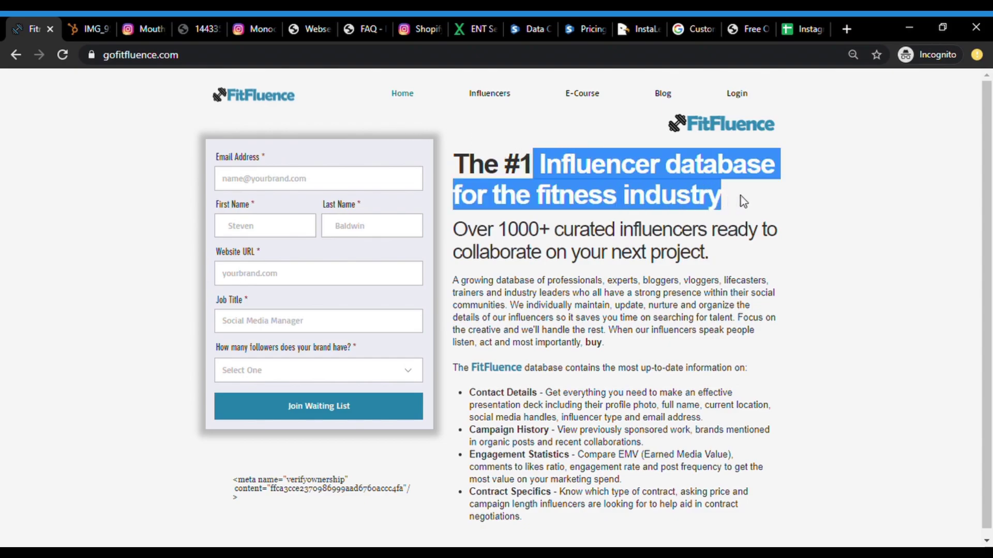
click(750, 199)
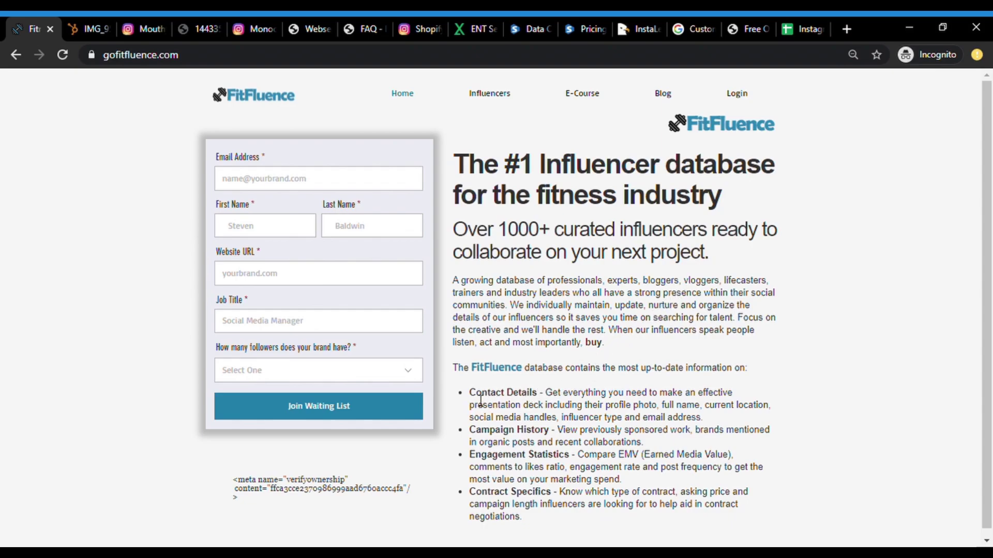
drag(471, 396, 545, 404)
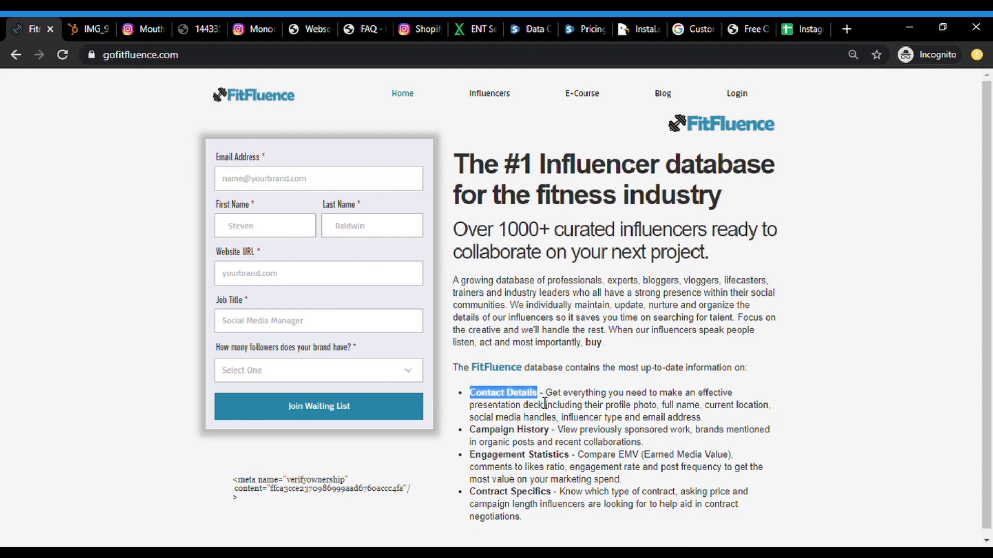
click(582, 372)
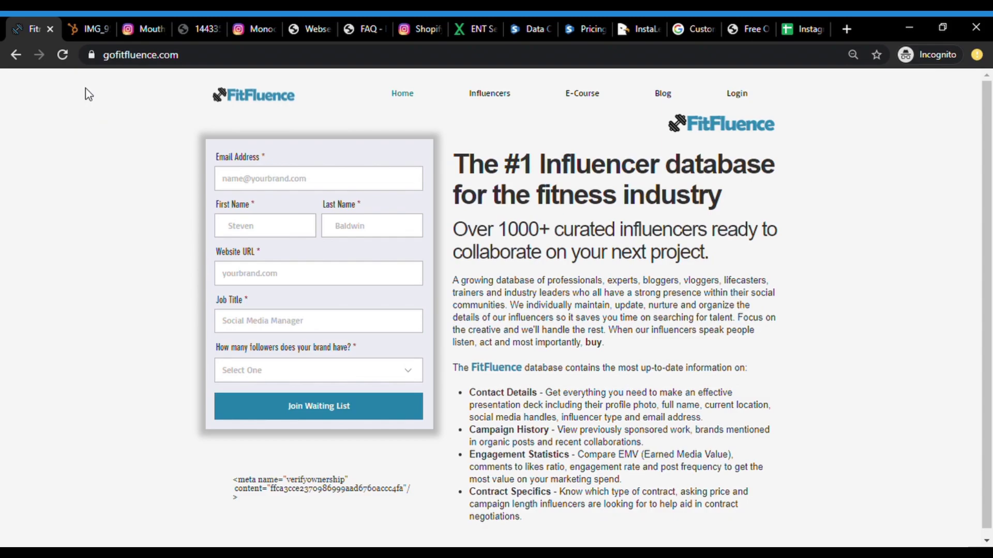
Zoom in and out on the IMG_9528 screenshot to read its Contact button and Email option.
click(89, 30)
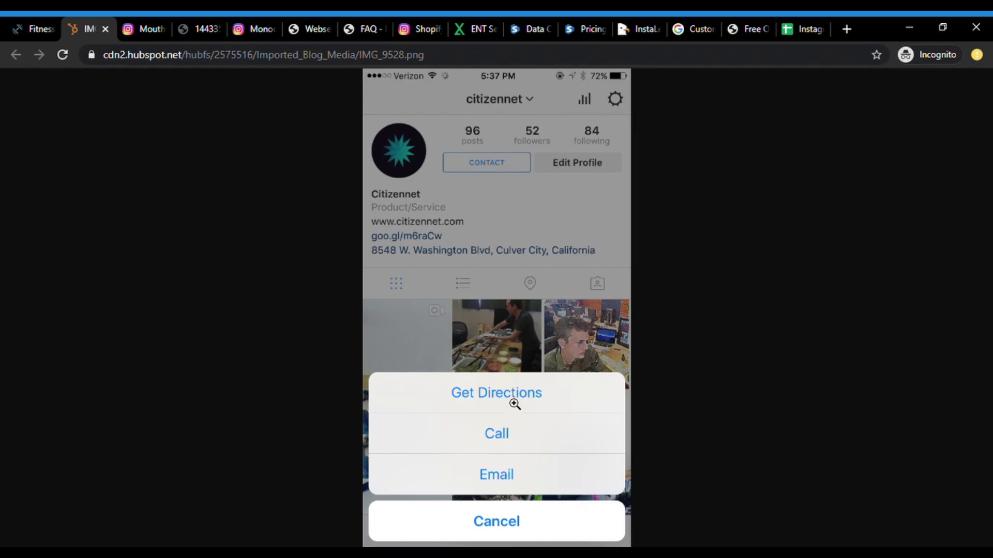
click(500, 164)
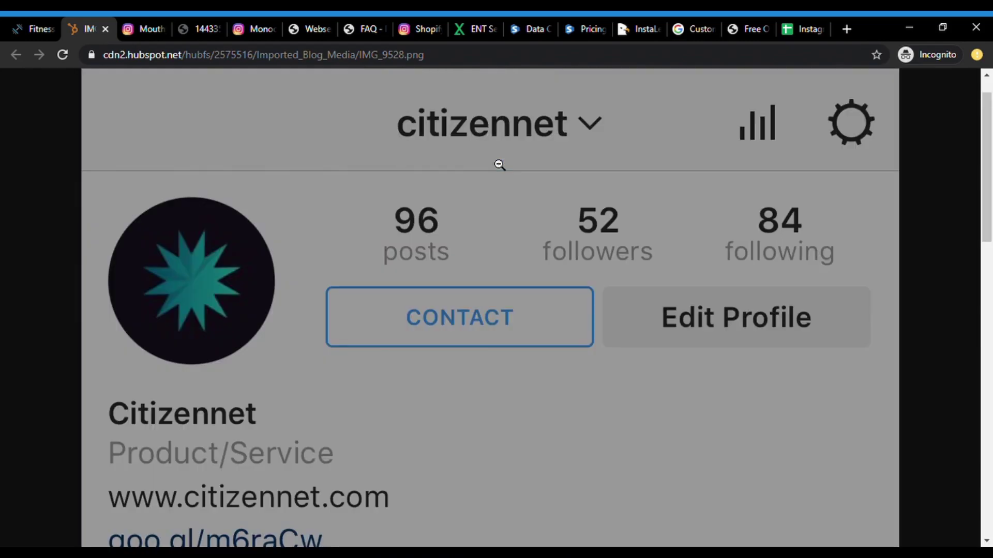
click(472, 335)
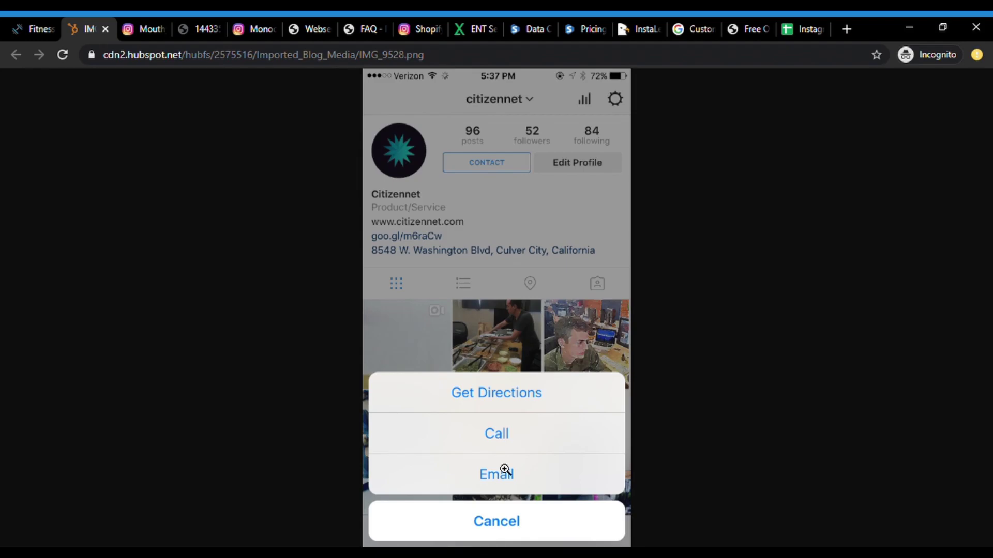
click(499, 171)
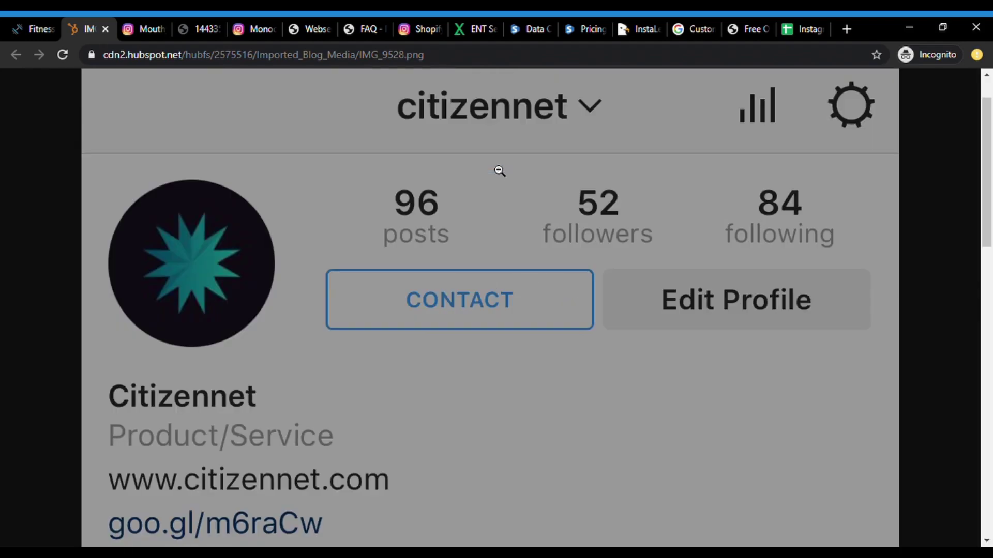
click(482, 299)
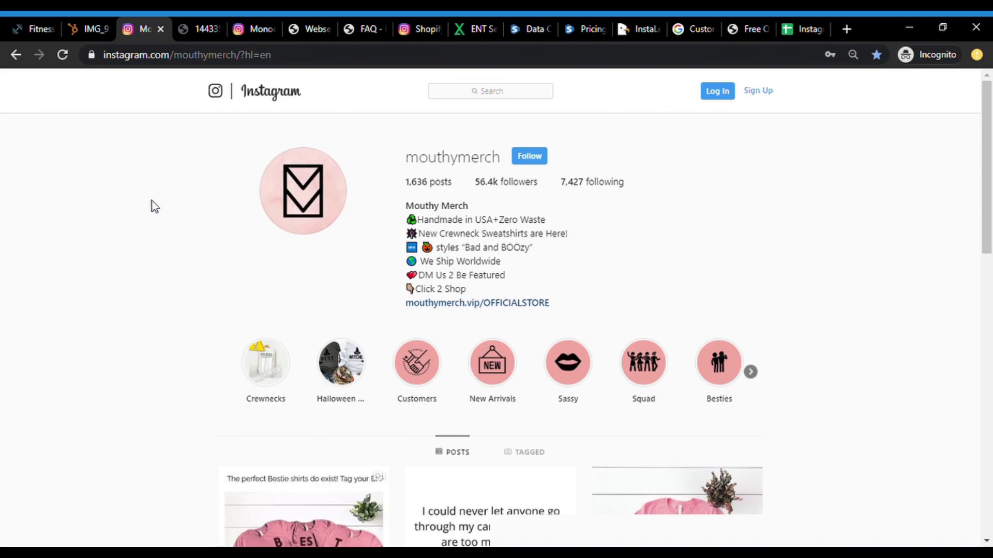
Bring up the kinja image tab showing the Gmail app screenshot.
click(198, 29)
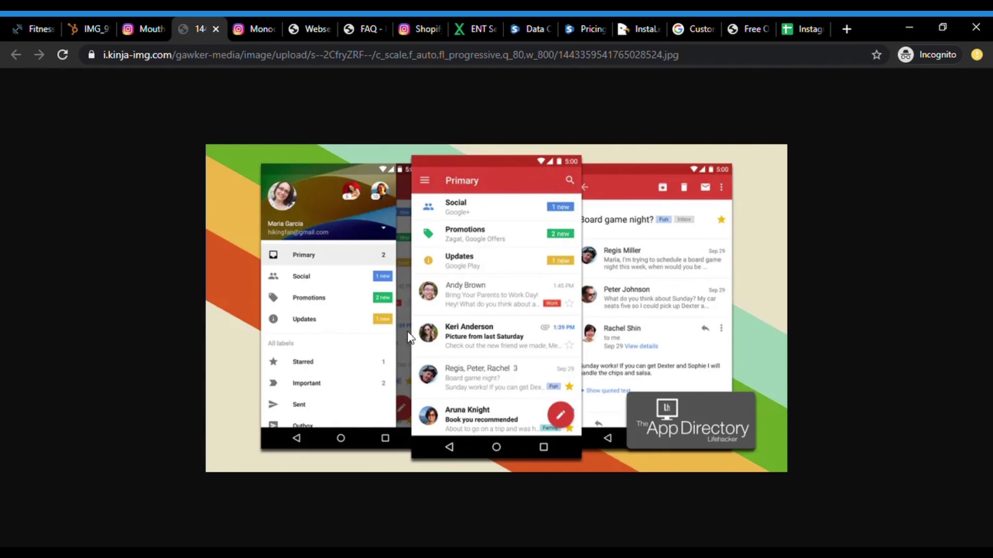
On the Monochrome Coffee Roastery profile, select the email address in the bio, then scroll down.
click(247, 29)
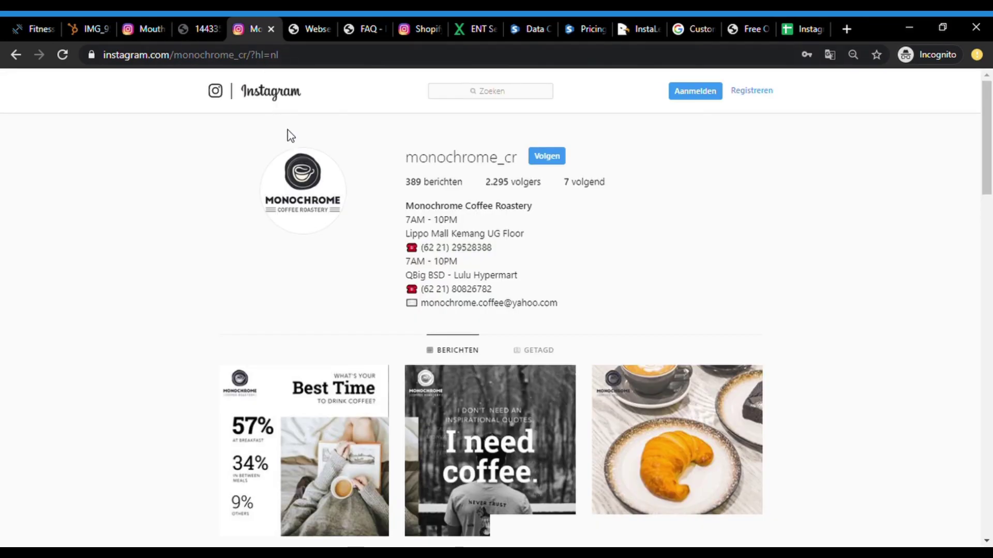
drag(560, 307, 429, 312)
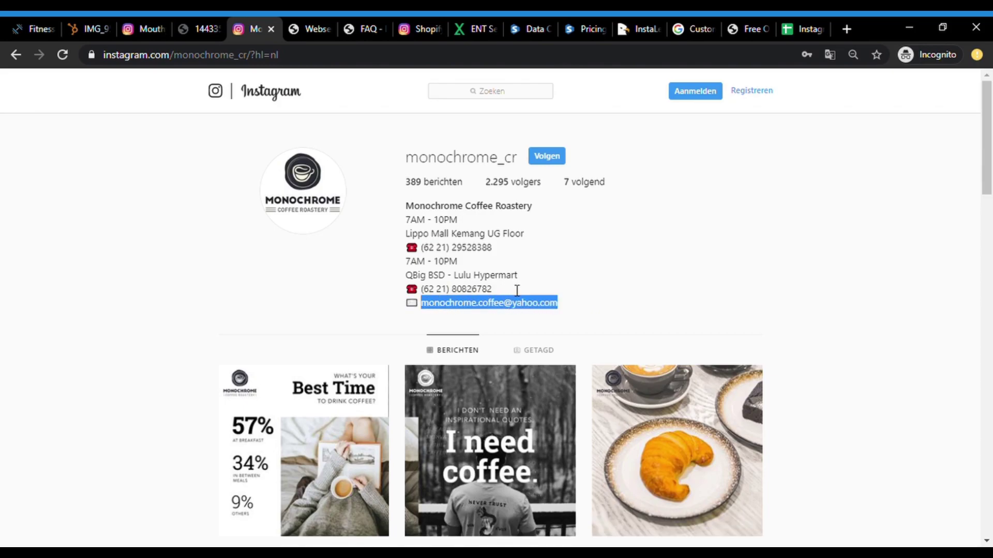
click(708, 264)
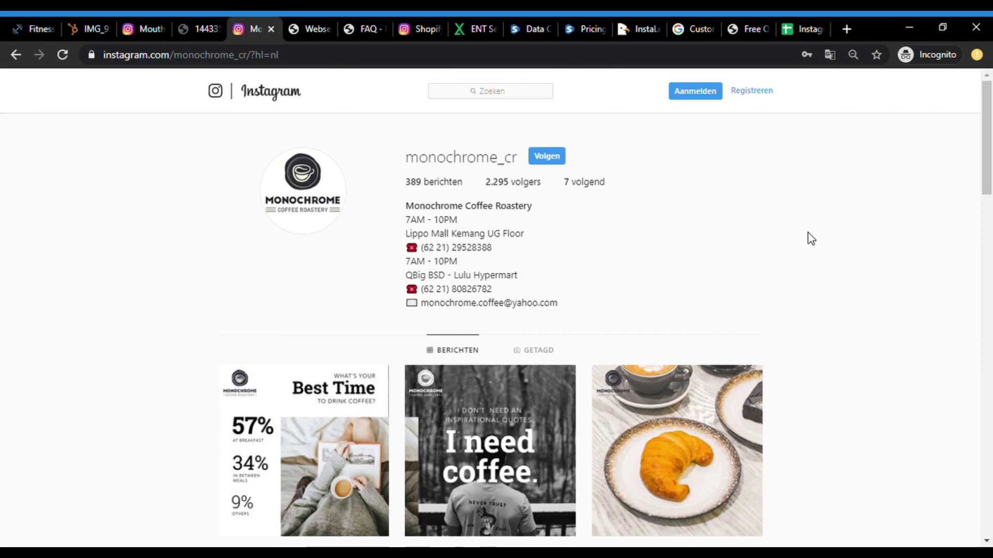
mouse_move(988, 147)
mouse_down()
mouse_move(984, 288)
mouse_move(986, 150)
mouse_up()
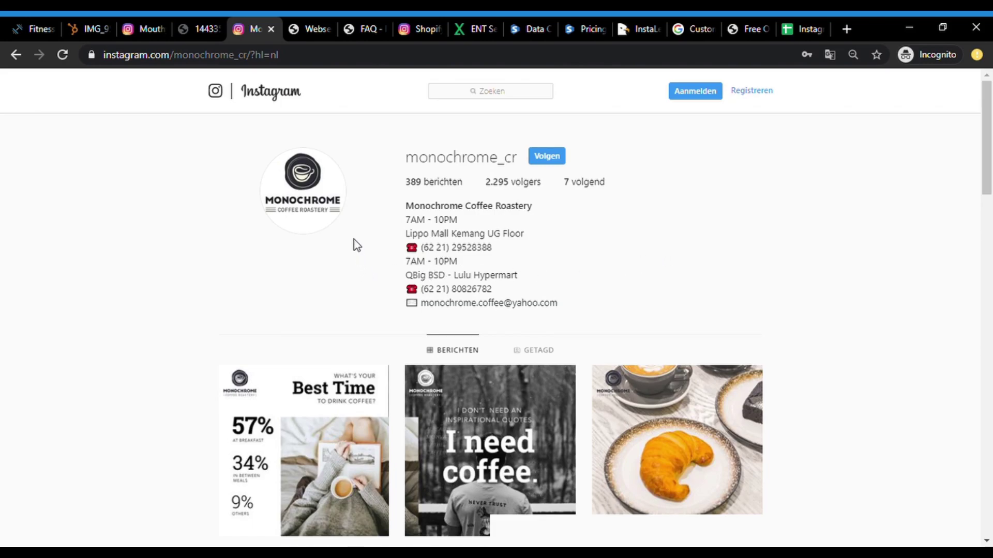
Go to the instaprimed.com site, then its FAQ page on scraping limits and speeds.
click(312, 32)
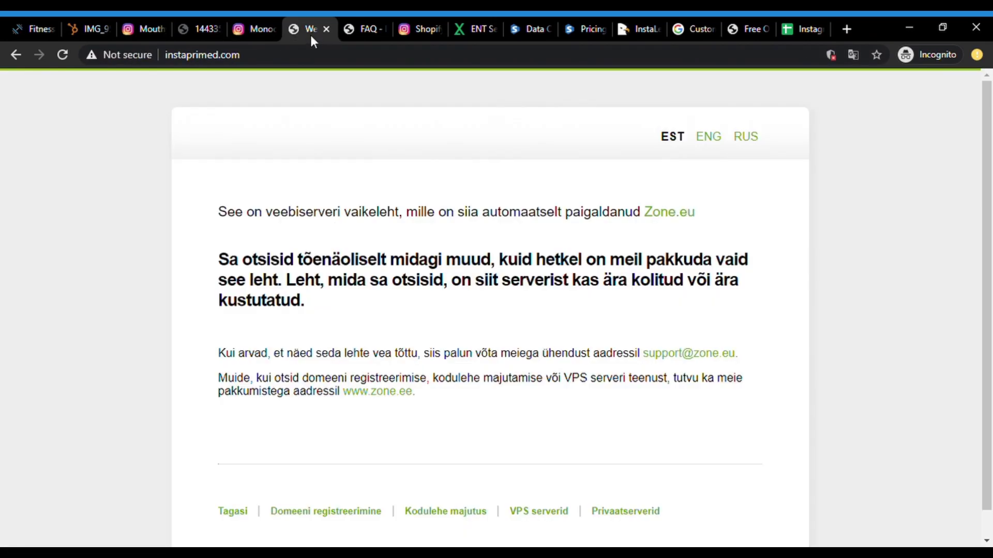
click(318, 58)
click(312, 72)
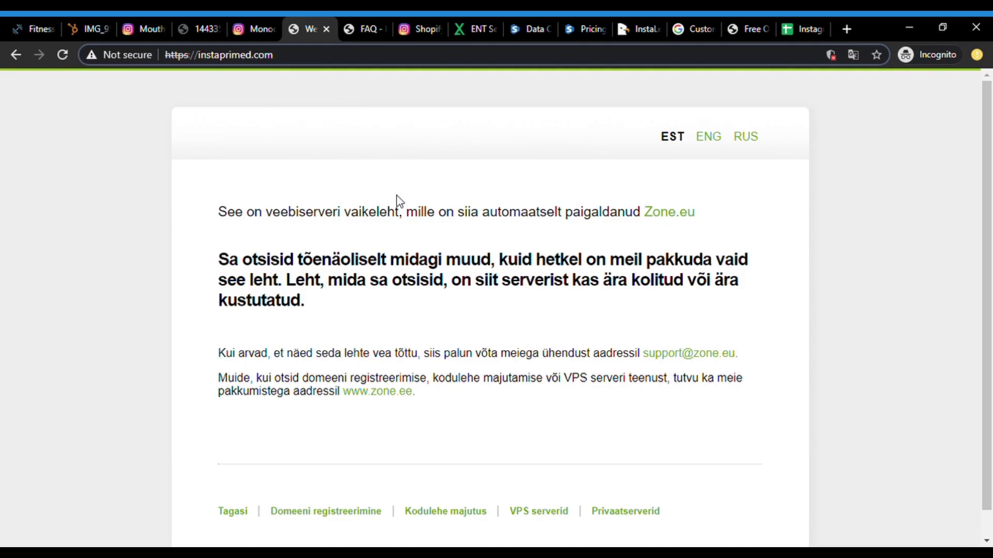
click(361, 37)
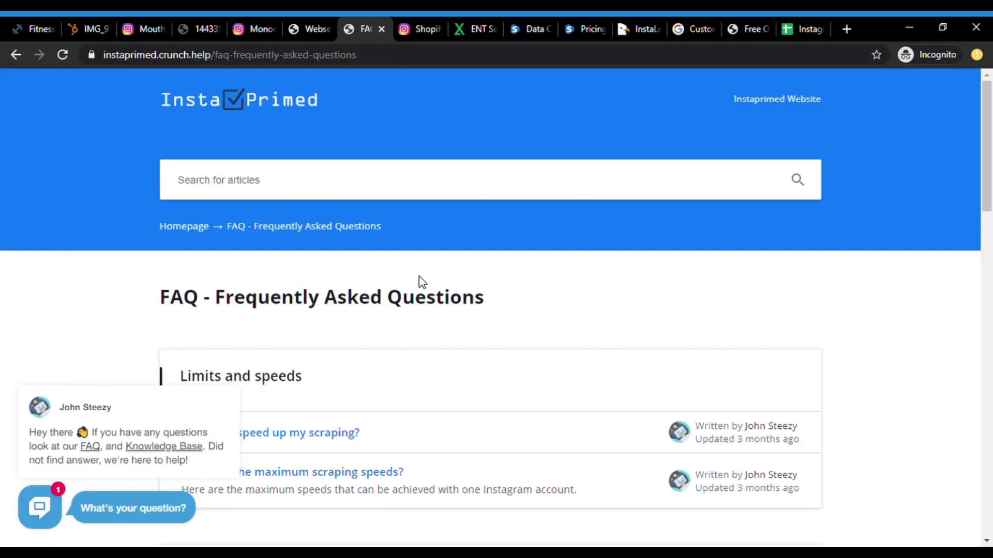
mouse_move(987, 146)
mouse_down()
mouse_move(987, 276)
mouse_move(991, 135)
mouse_up()
Highlight Shopify's 459k follower count, scroll its posts, then bring up the ENT Segment 25 spreadsheet.
click(415, 29)
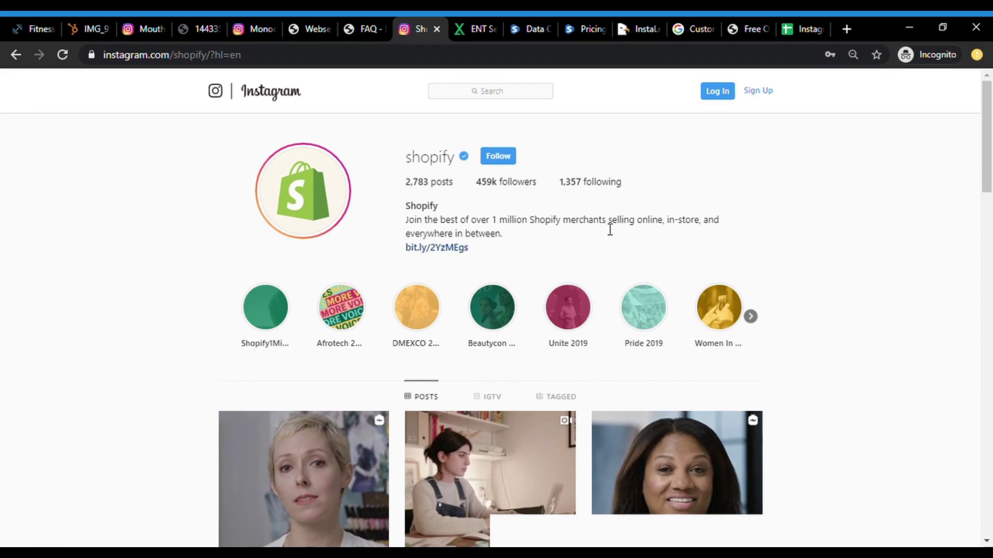
mouse_move(986, 153)
mouse_down()
mouse_move(990, 181)
mouse_move(990, 154)
mouse_up()
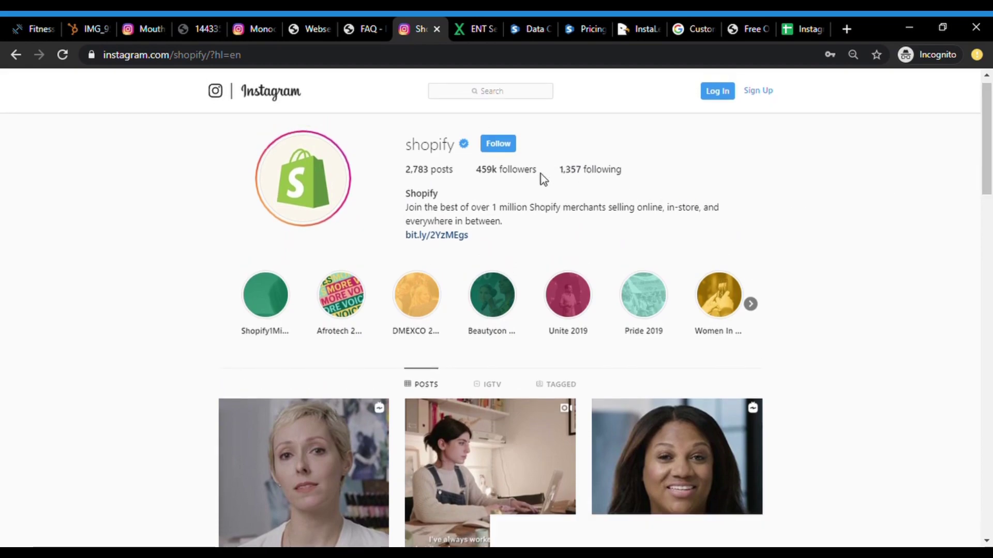
drag(541, 172, 476, 171)
click(517, 176)
drag(989, 154, 991, 316)
scroll(990, 316, down, 6)
scroll(991, 317, up, 7)
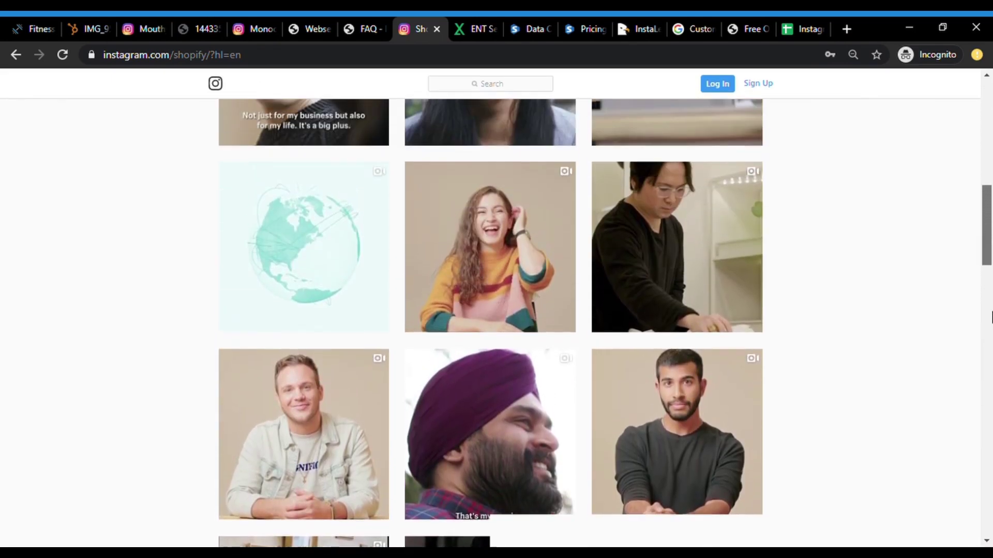
scroll(991, 316, up, 12)
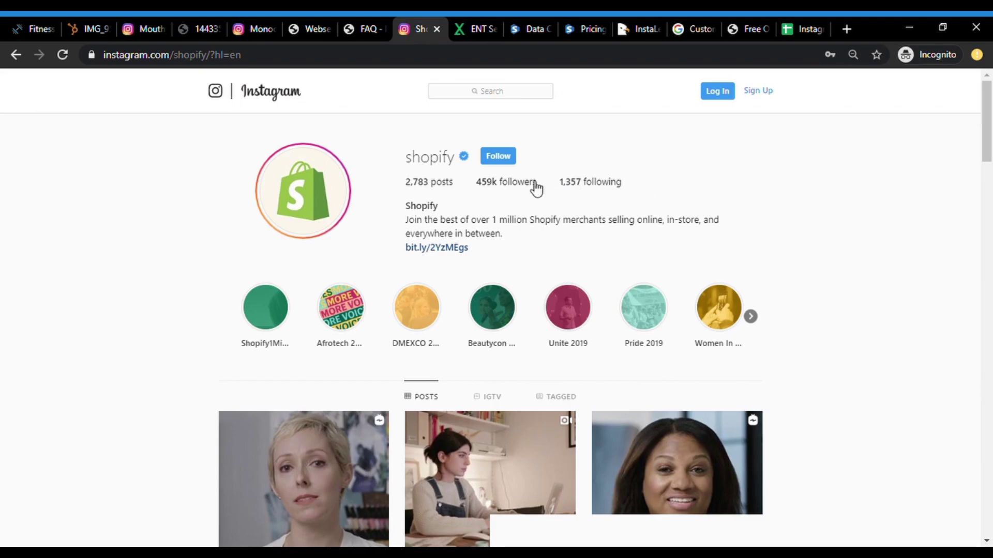
click(472, 30)
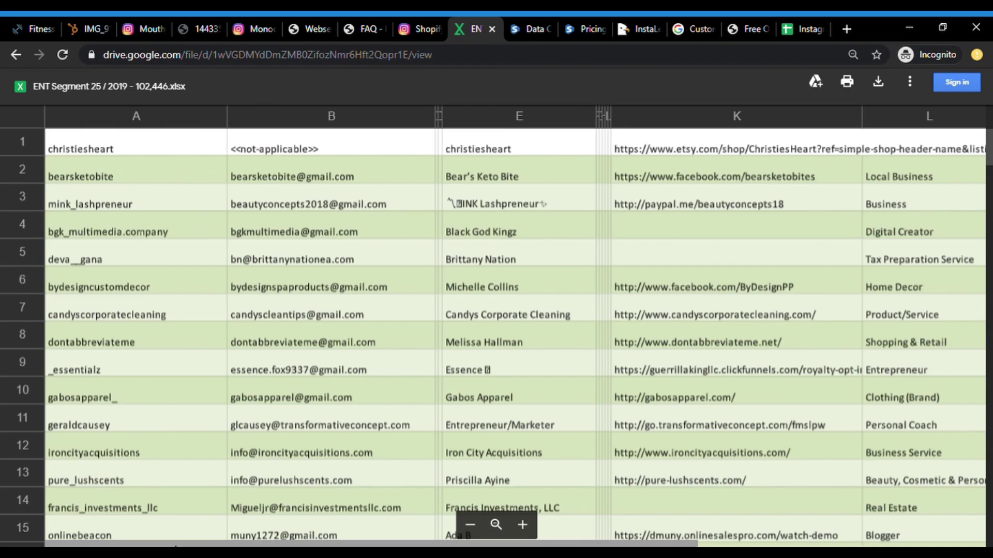
Scroll the ENT Segment 25 sheet sideways to see more columns, then go to the Stevesie Data homepage.
mouse_move(177, 545)
mouse_down()
mouse_move(465, 545)
mouse_move(181, 545)
mouse_up()
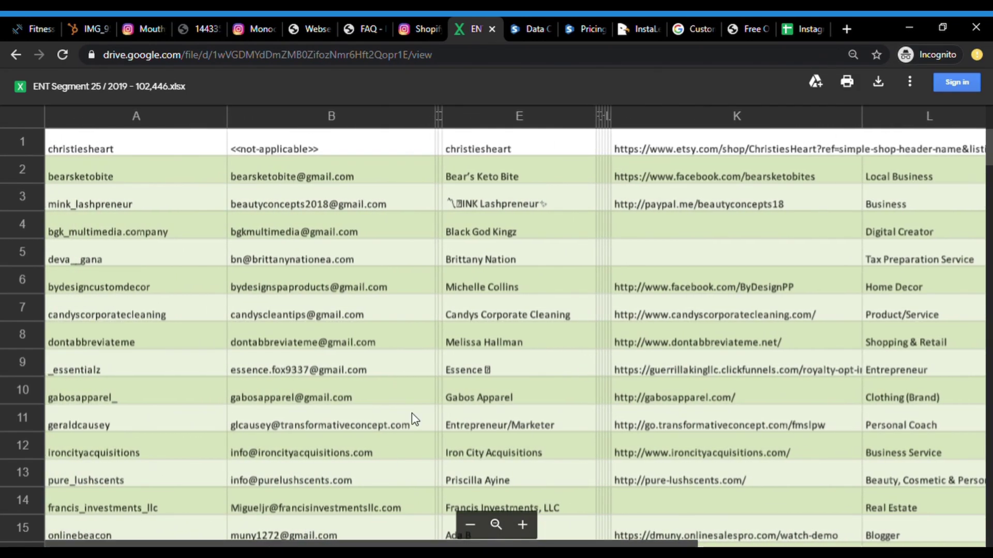
click(531, 29)
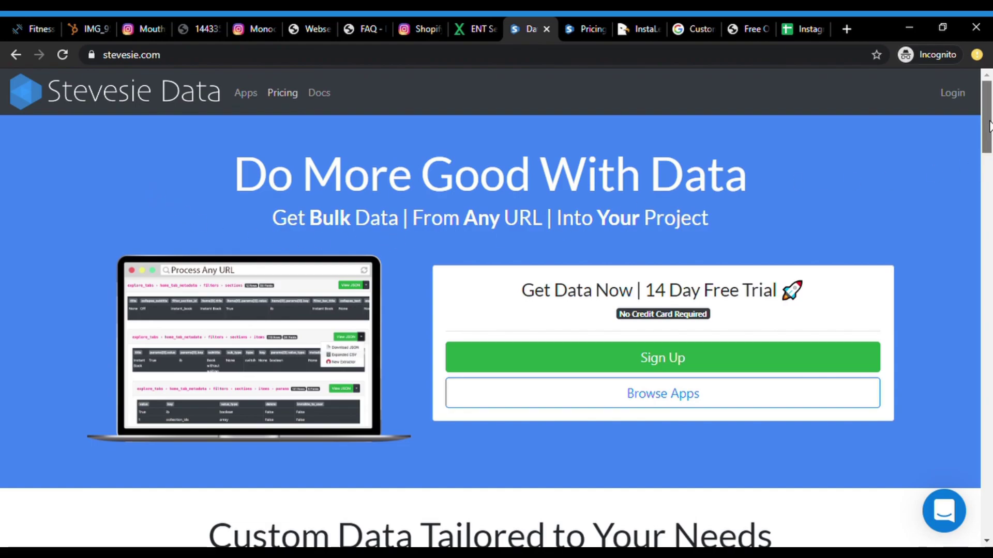
Check Stevesie Data's pricing, highlighting the Plus plan's $15.75 Usage Credits, then go to the InstaLead CodeCanyon page.
scroll(991, 168, down, 6)
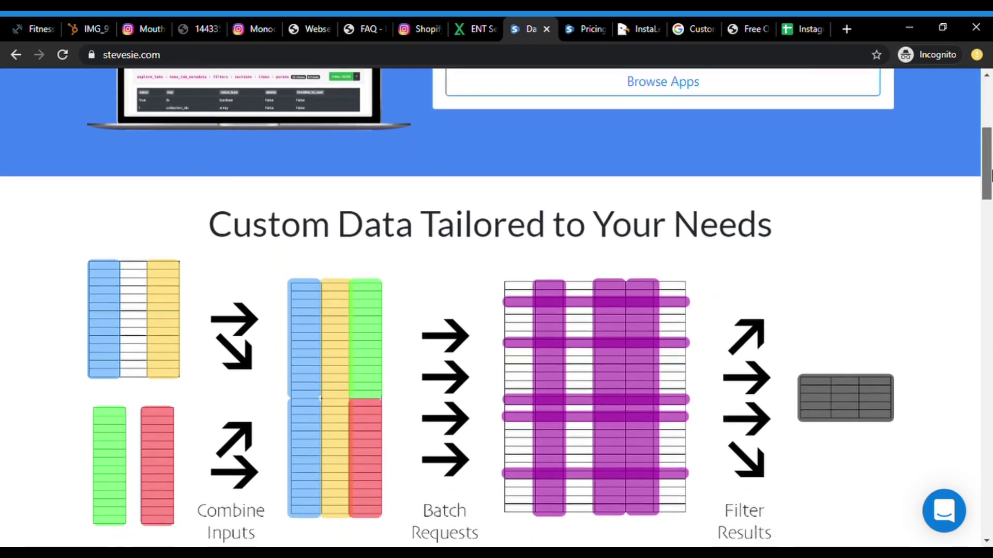
drag(991, 176, 988, 327)
click(588, 27)
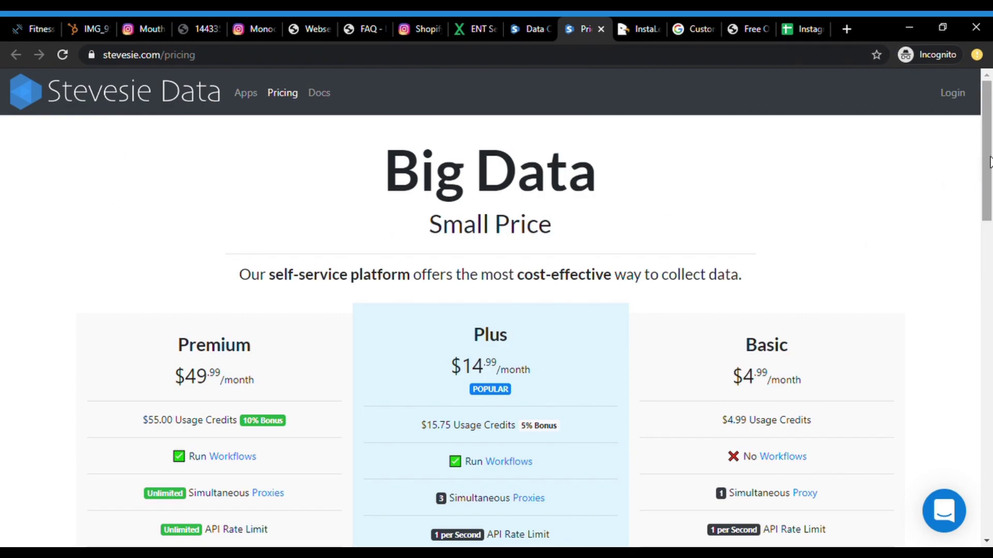
drag(990, 157, 989, 207)
drag(523, 257, 412, 249)
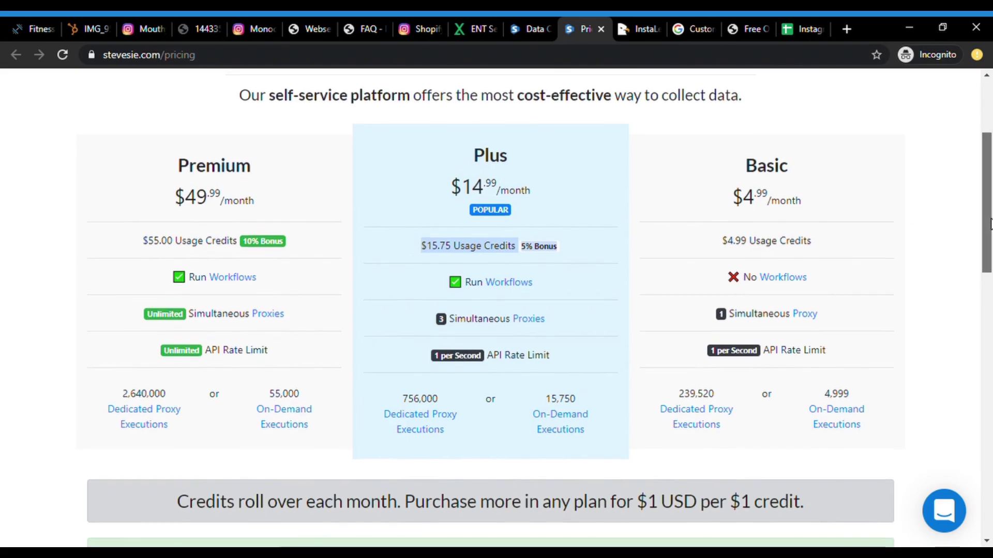
drag(988, 231, 991, 166)
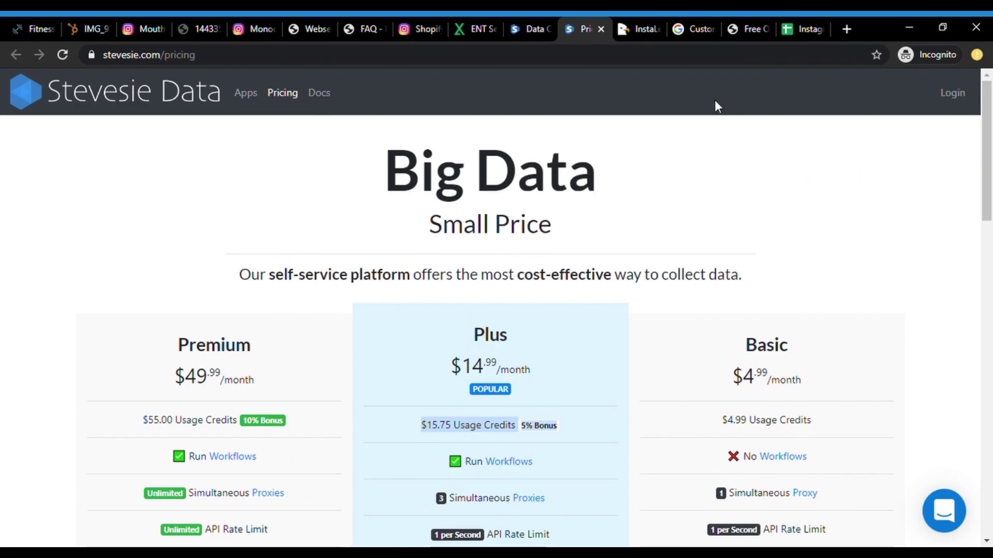
click(641, 26)
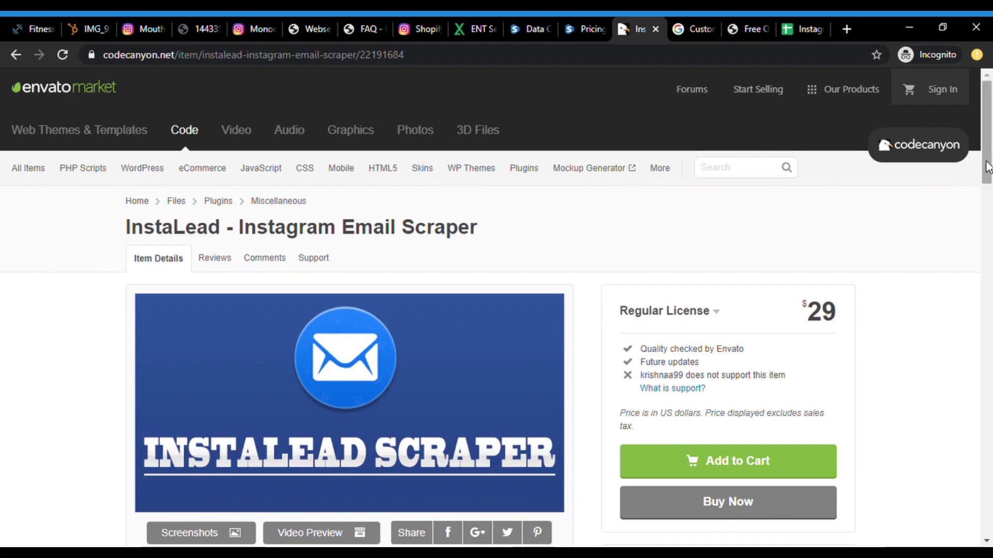
mouse_move(989, 158)
mouse_down()
mouse_move(990, 347)
mouse_move(990, 155)
mouse_up()
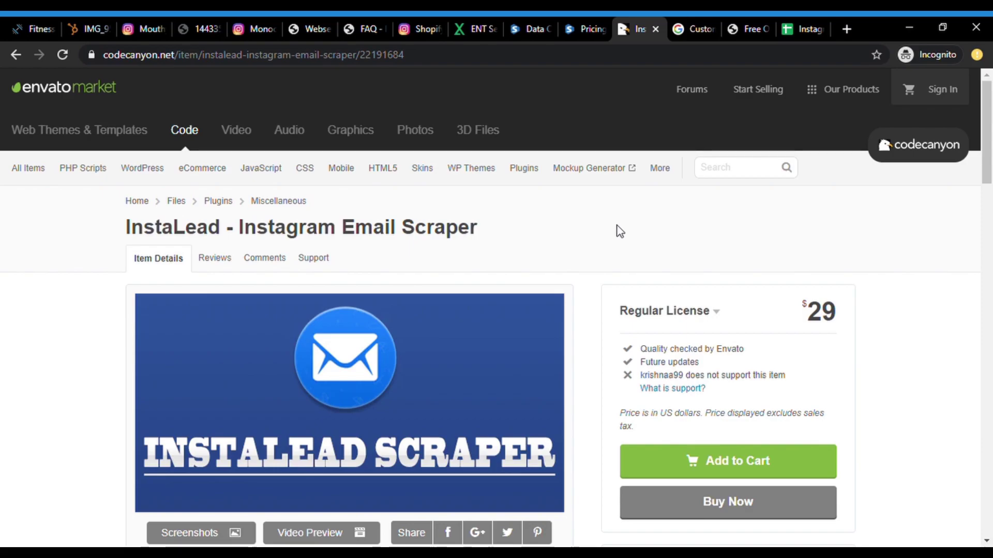
Zoom in on the IMG_9528 screenshot's contact details and back out to the whole phone screen.
click(91, 29)
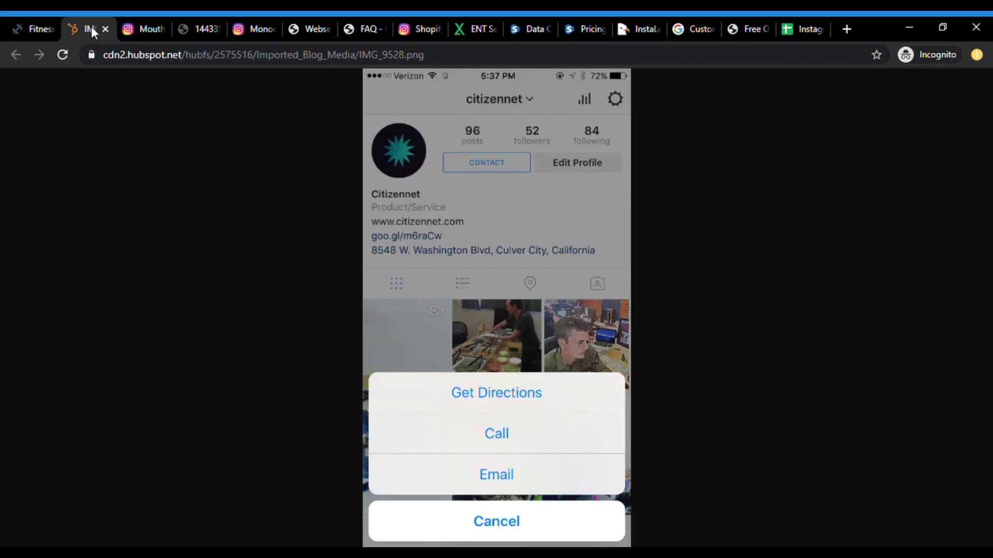
click(490, 166)
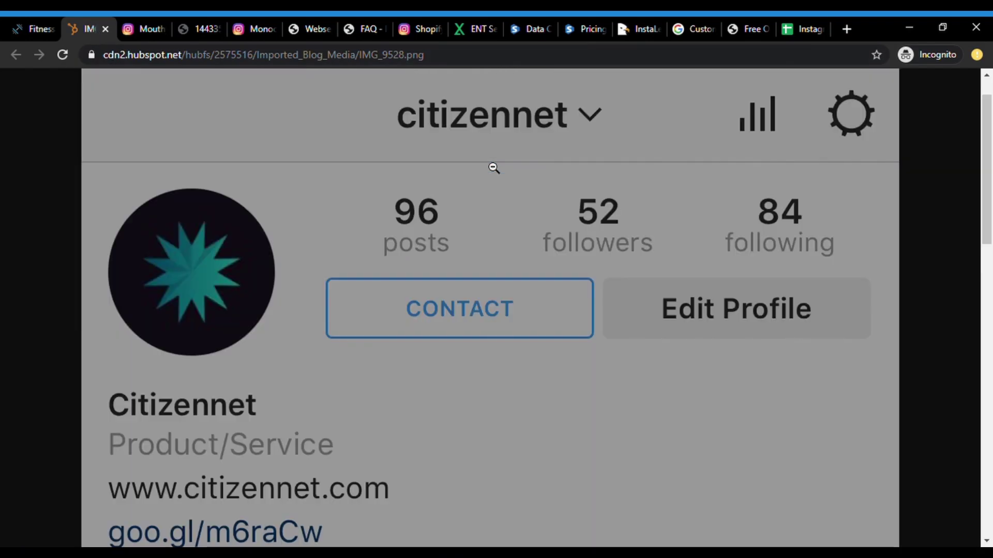
click(464, 310)
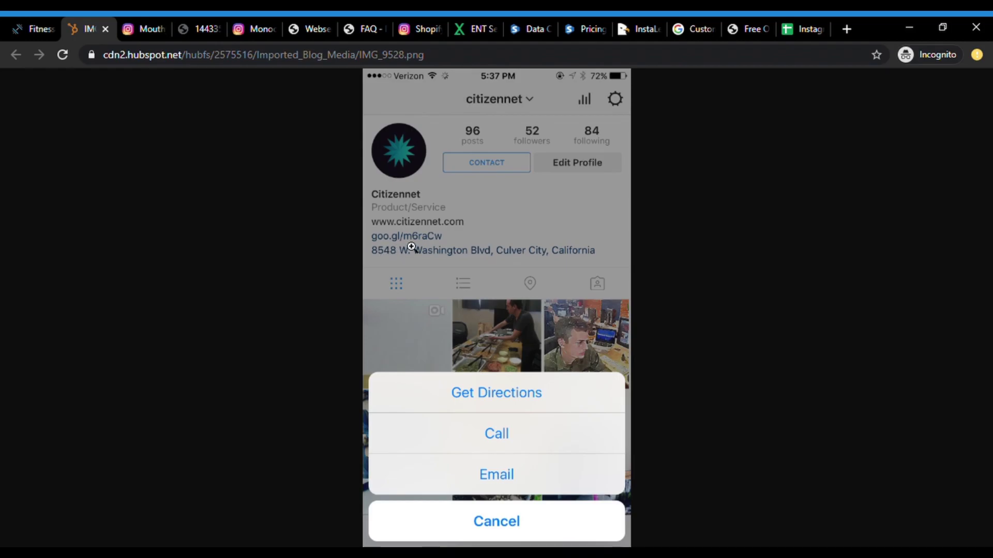
On the Monochrome Coffee Roastery profile, select the bio's contact lines down to the email.
click(259, 28)
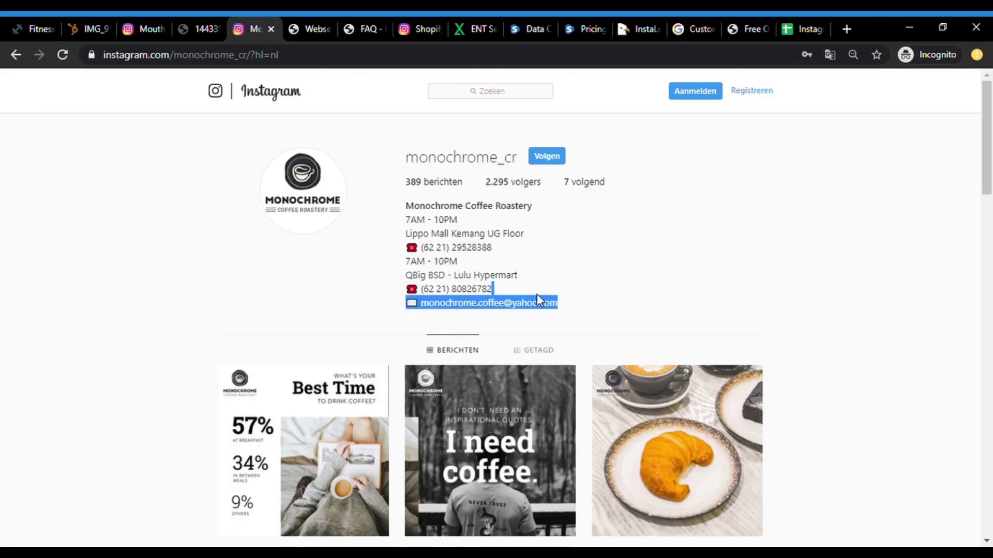
drag(538, 299, 398, 236)
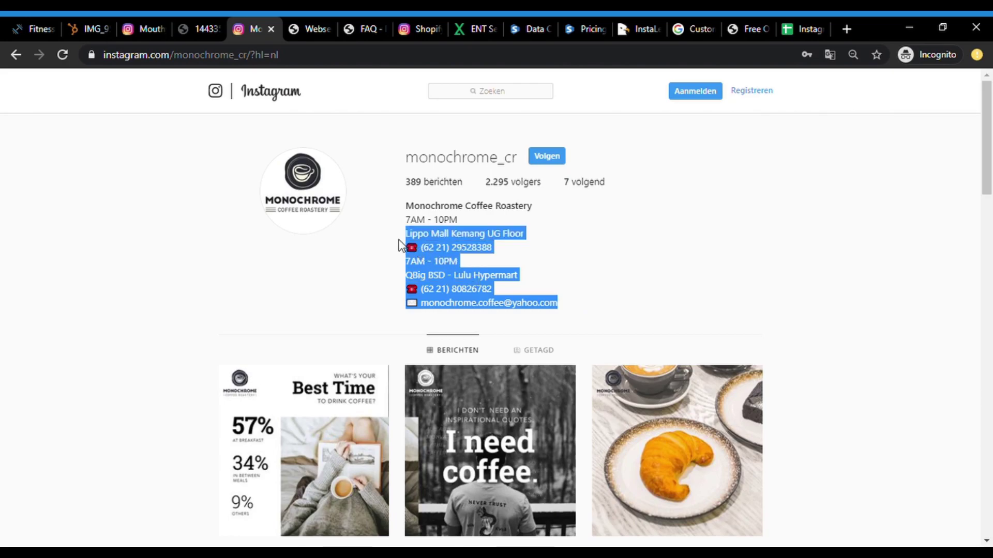
click(729, 247)
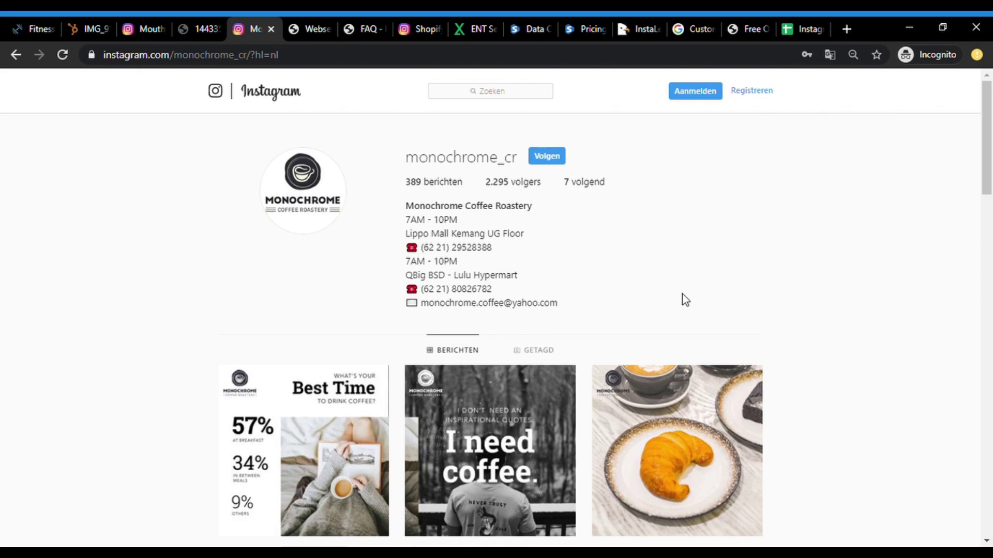
click(698, 31)
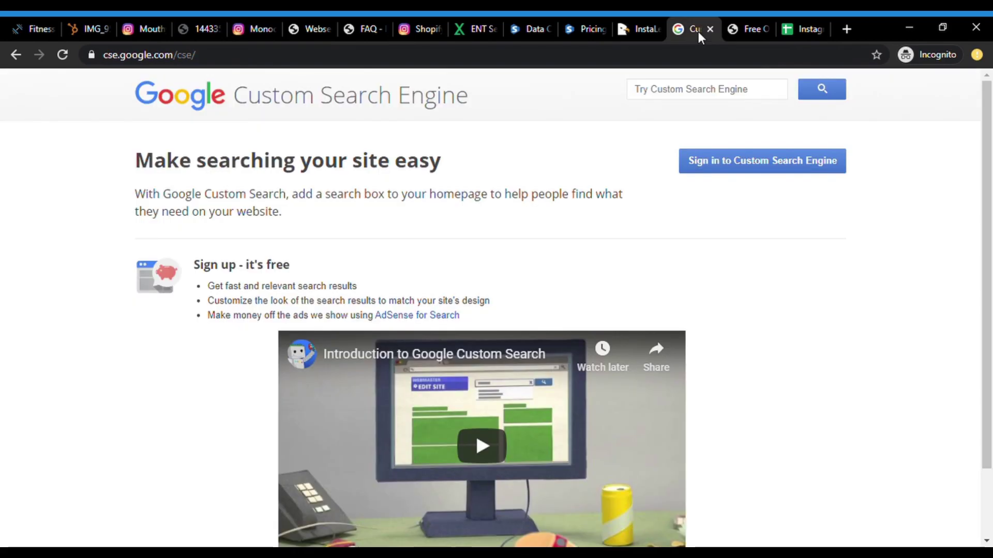
click(764, 161)
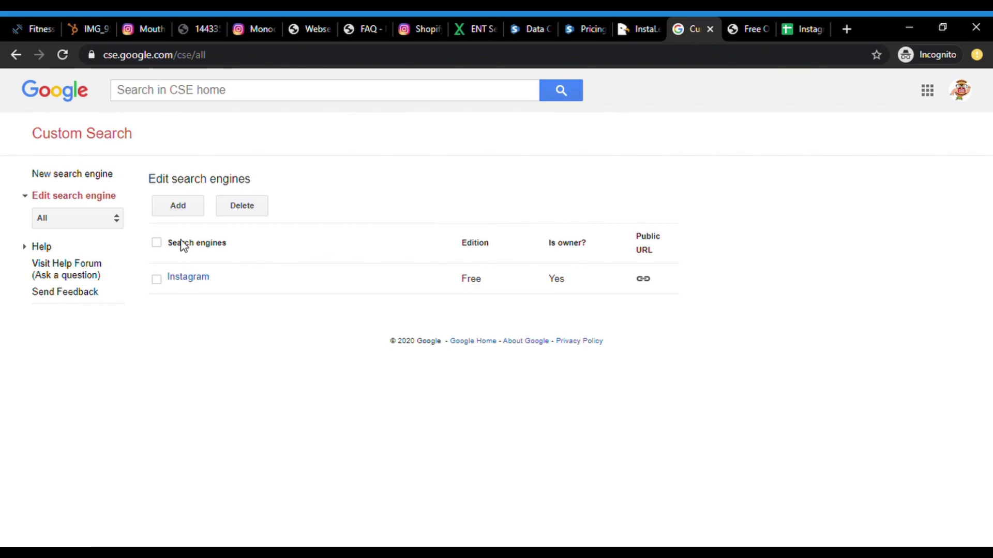
click(178, 206)
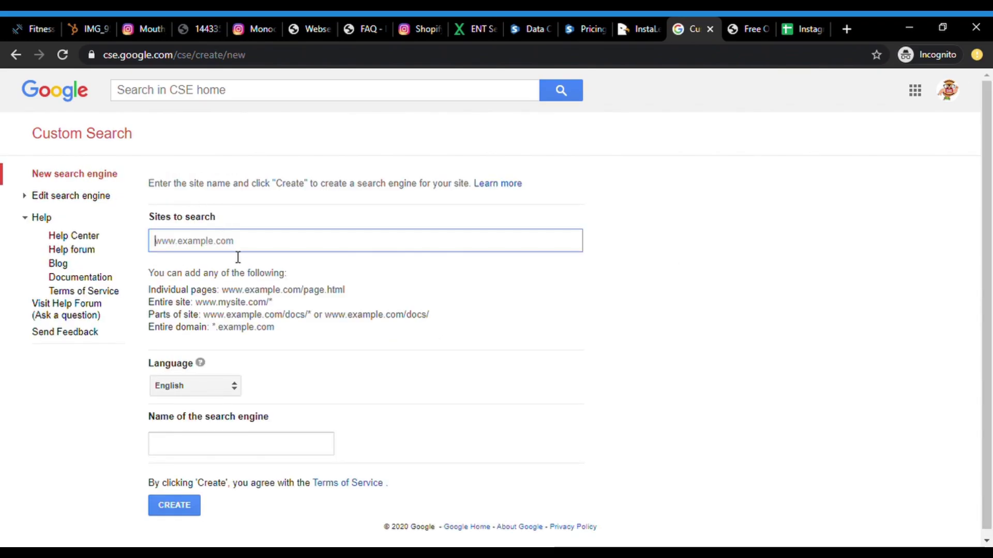
text(in)
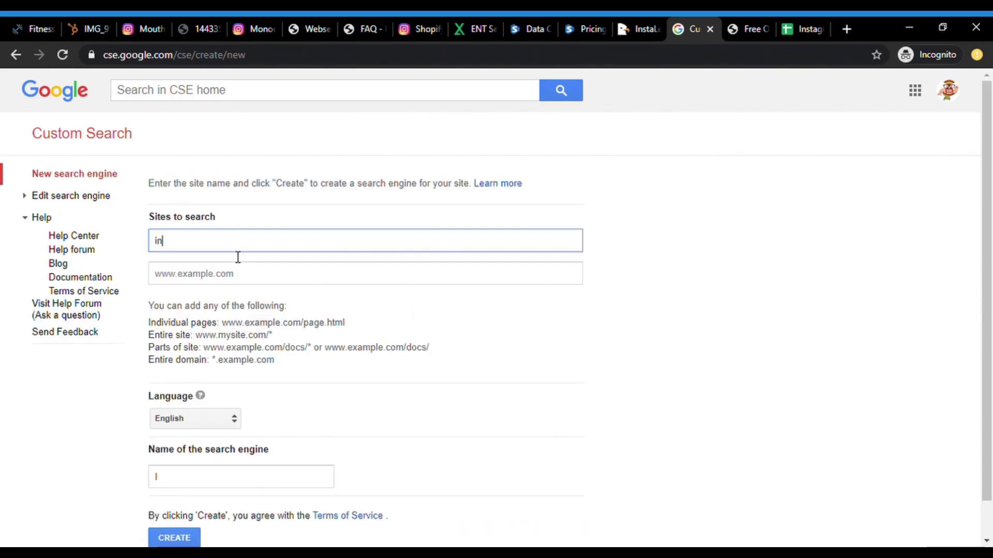
text(stagram.com)
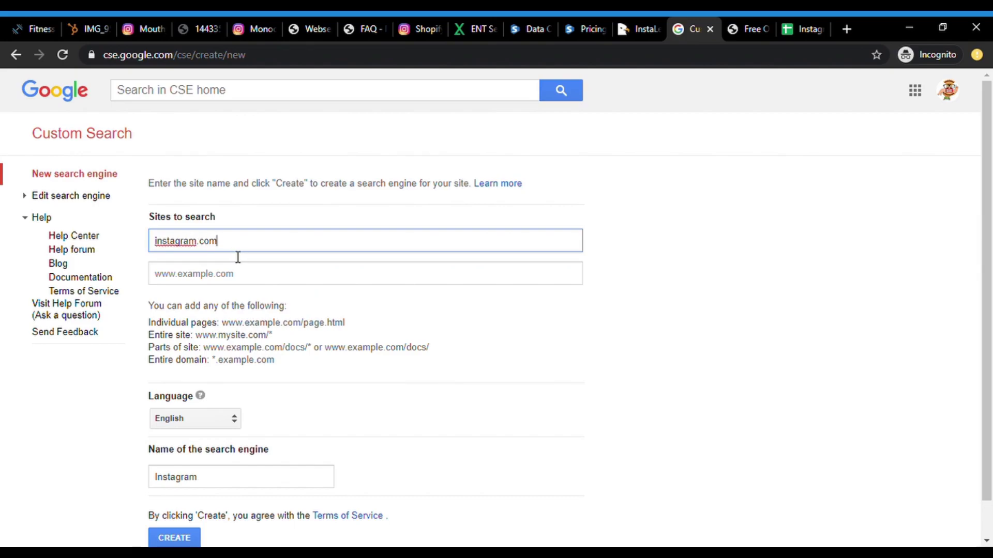
click(161, 247)
text(www.)
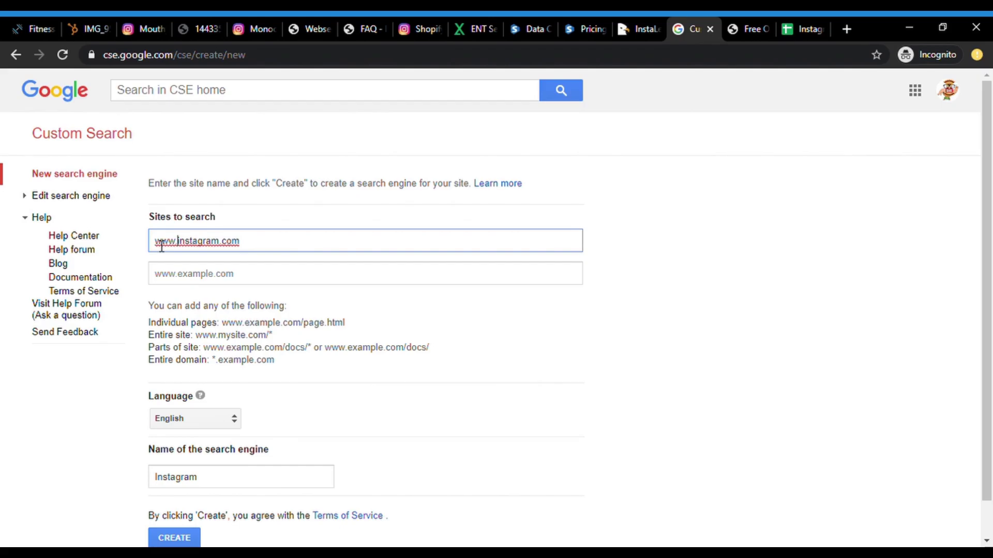
click(180, 541)
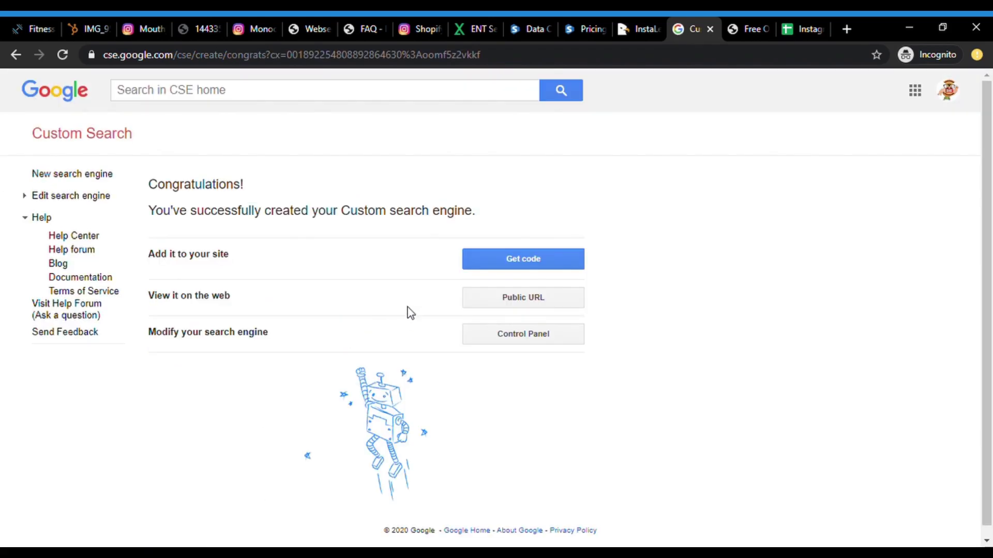
On the Instagram engine's public page, search "coffee" "gmail" and scroll through the results.
click(536, 303)
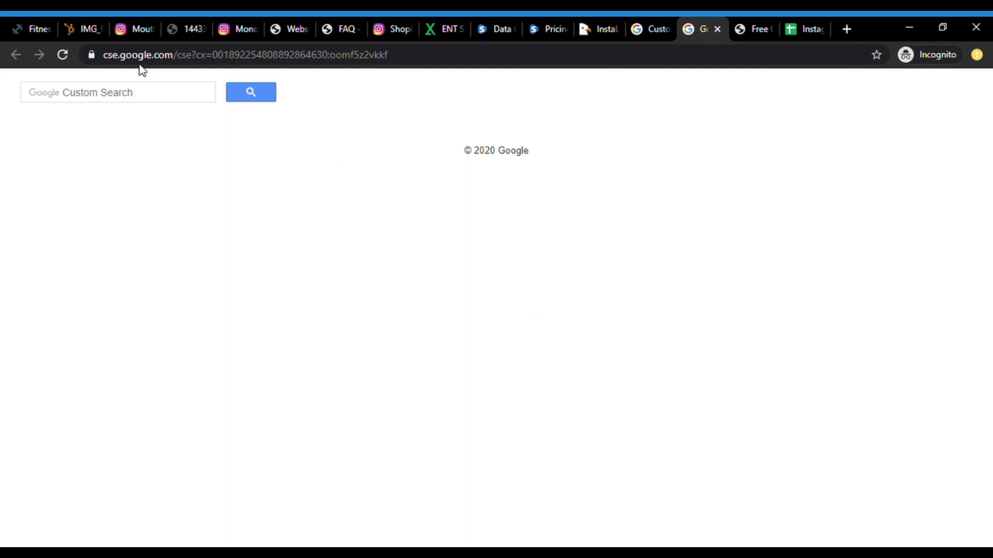
click(133, 94)
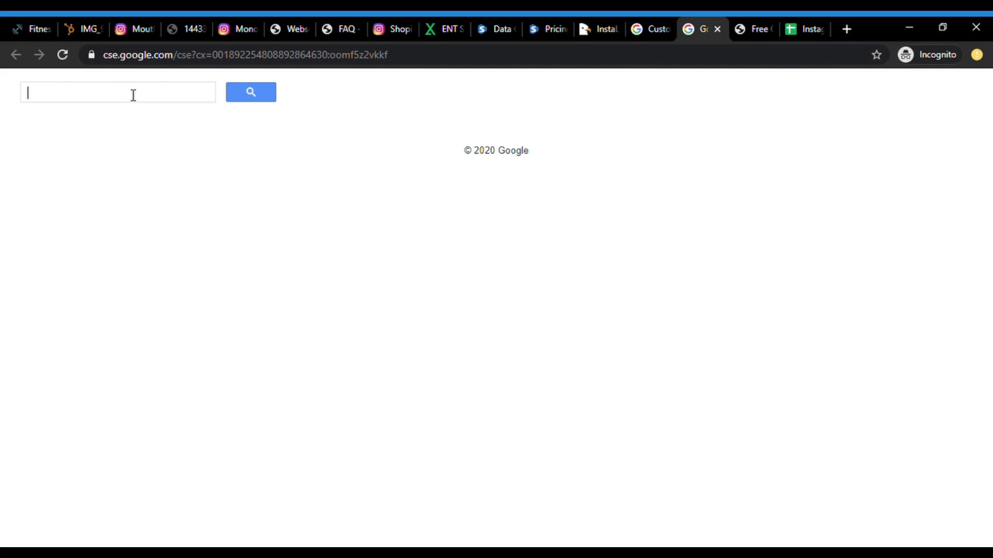
text("coffee)
text(gmail)
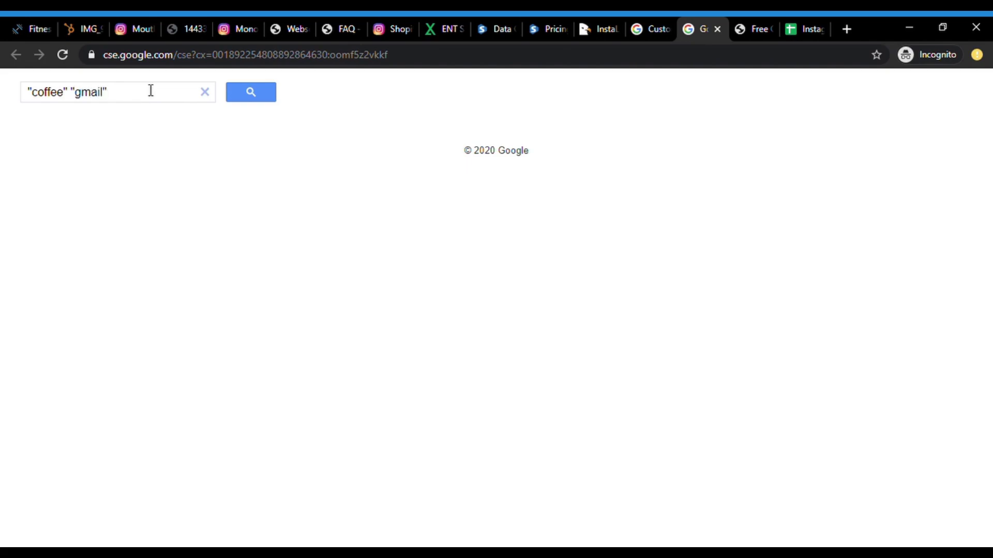
click(244, 99)
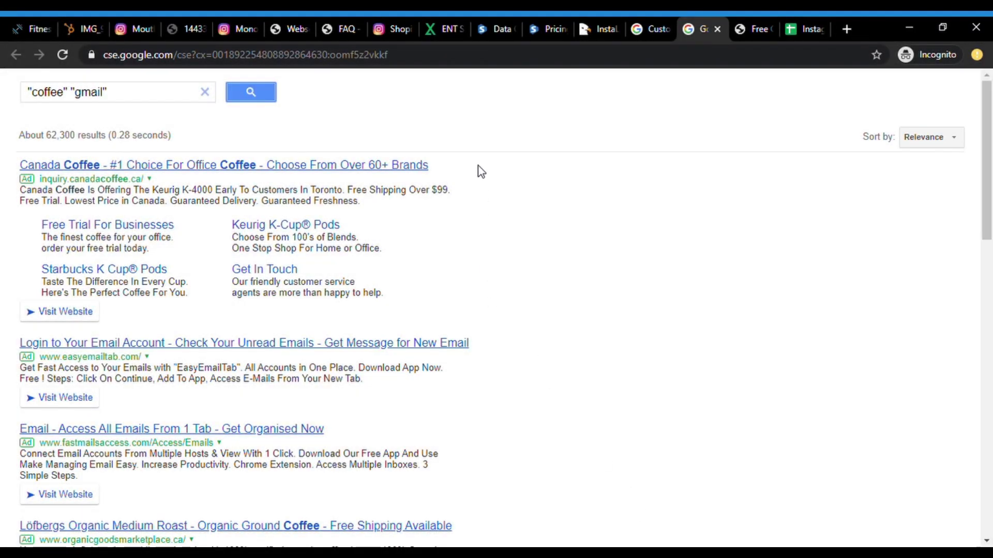
drag(991, 124, 989, 423)
scroll(367, 277, up, 8)
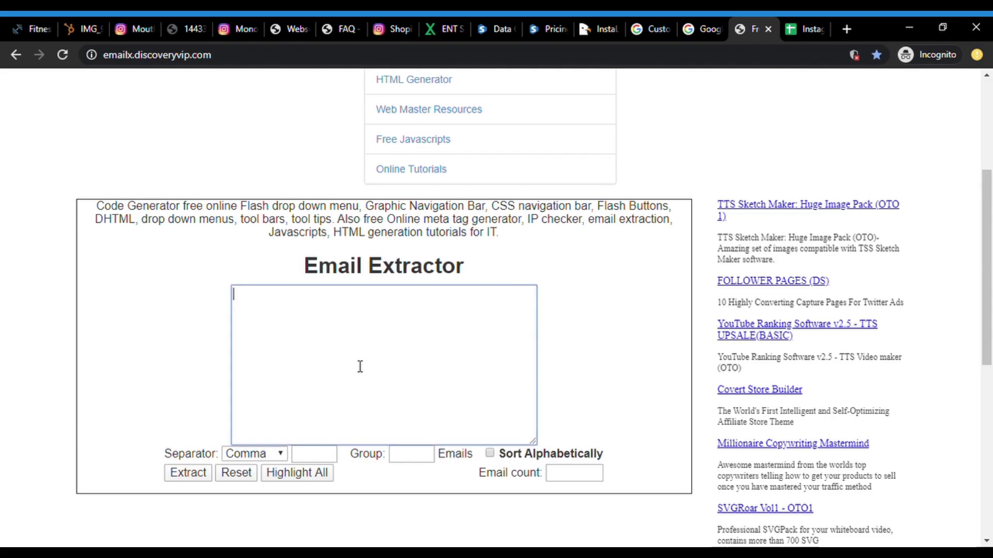
Paste the copied coffee search results into Email Extractor, then move to results page 4.
key(ctrl+v)
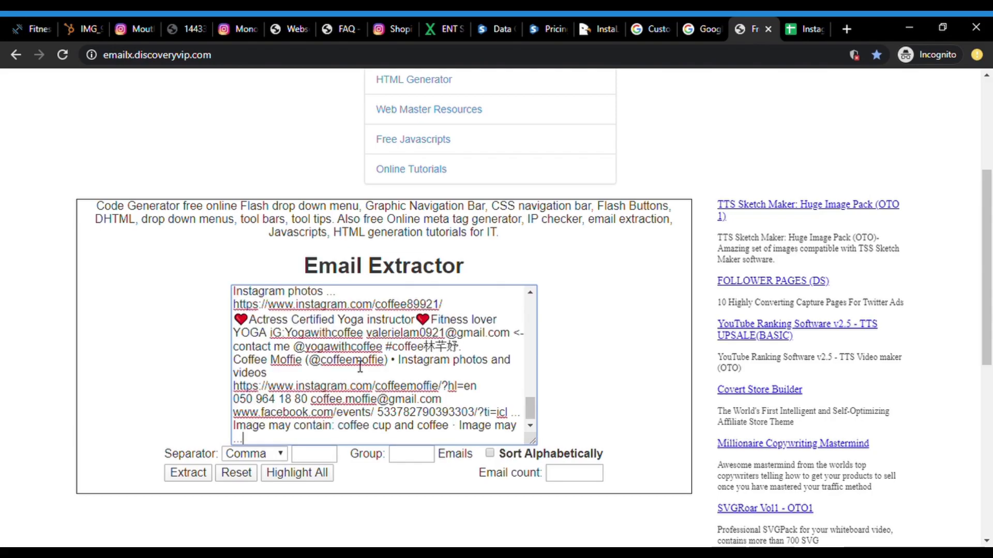
key(Return)
key(Return)
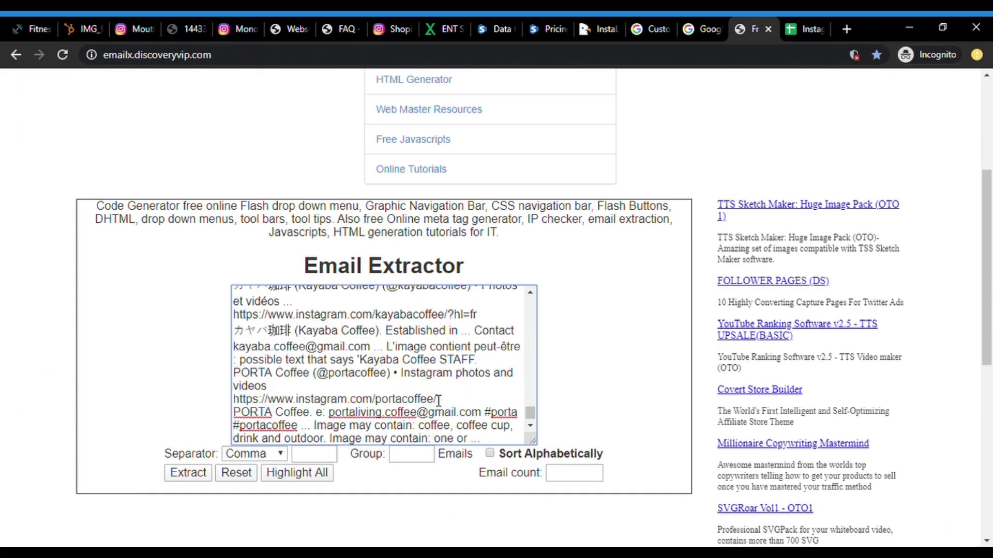
scroll(438, 400, down, 2)
click(694, 29)
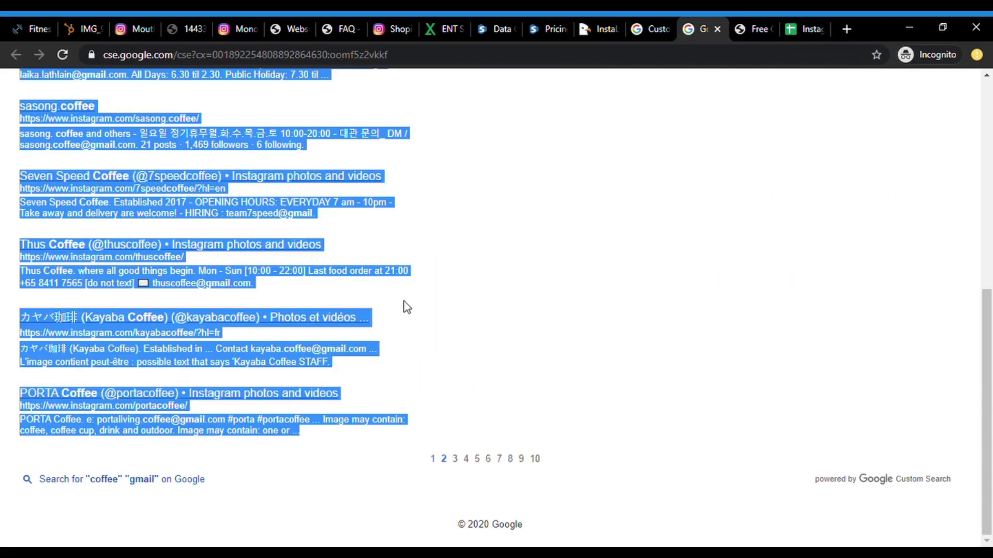
click(463, 460)
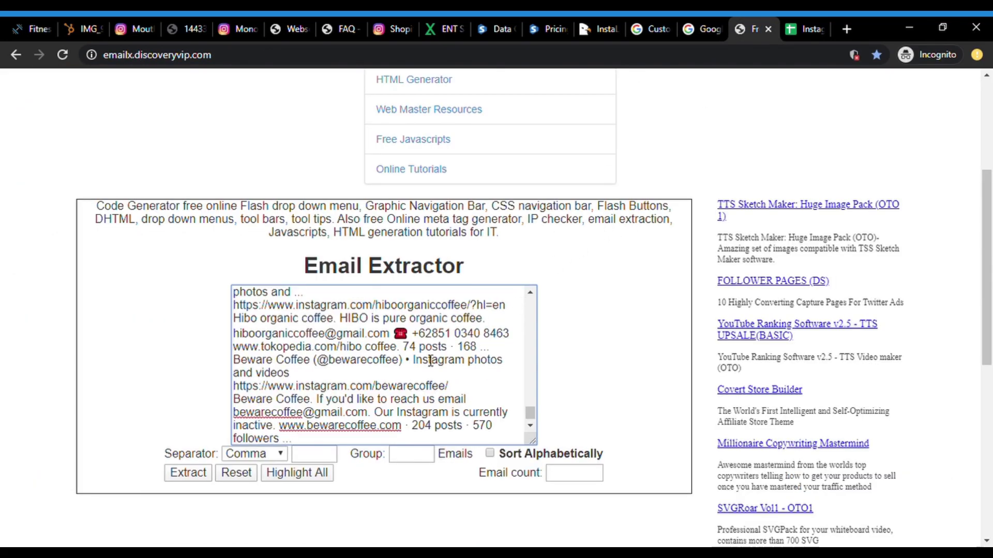
Set the separator to New Line and extract the 25 Gmail addresses.
click(273, 454)
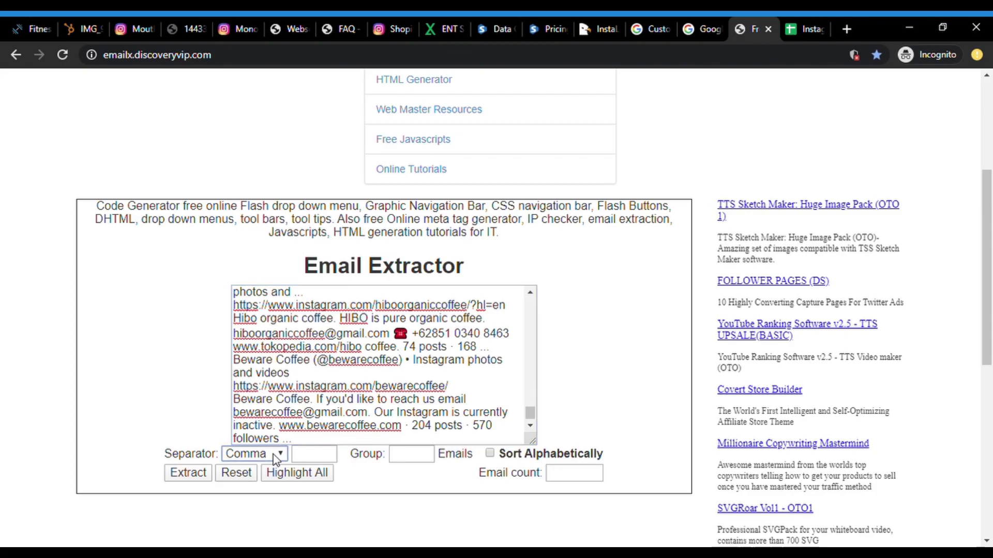
click(271, 511)
click(203, 480)
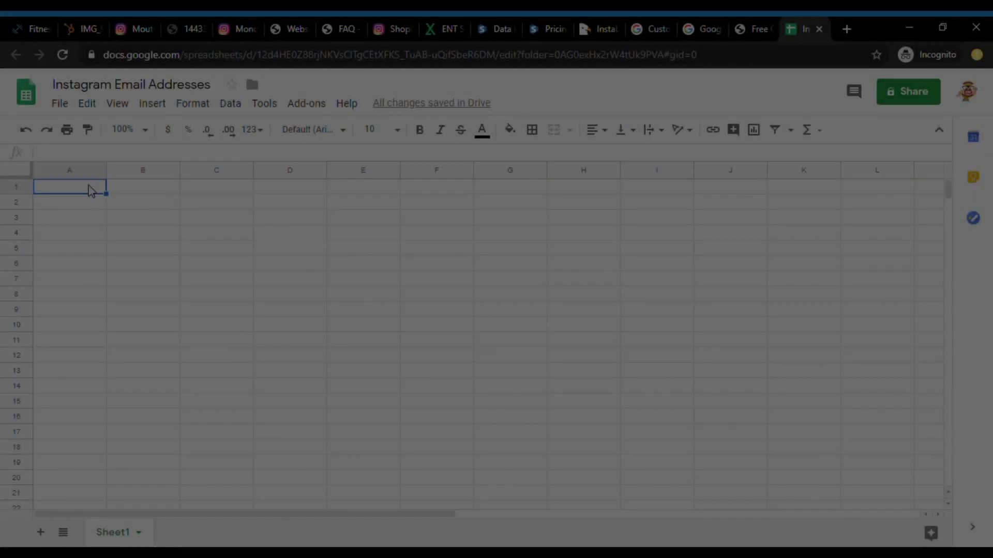
Paste the 25 Gmail addresses into column A, then search "coffee" "yahoo".
key(ctrl+v)
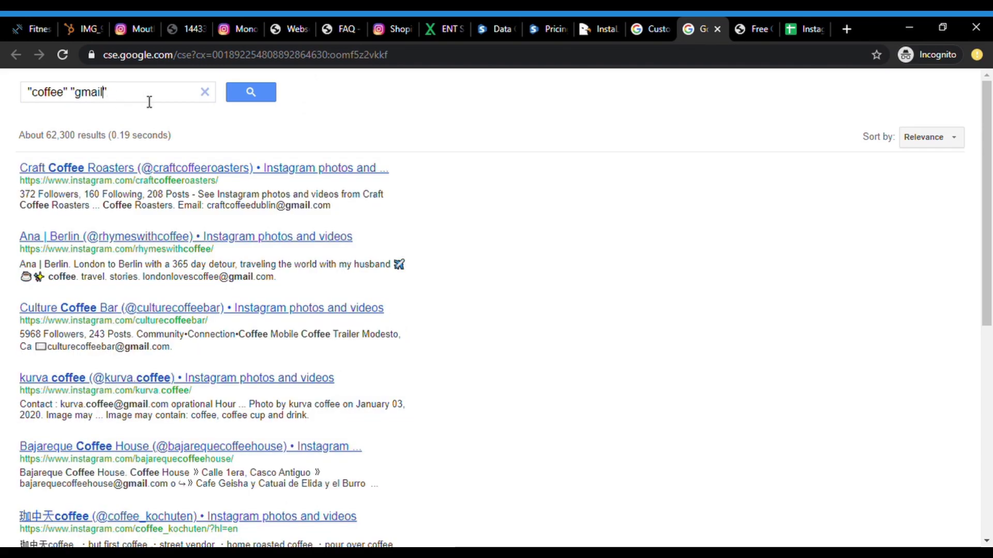
key(BackSpace)
key(BackSpace)
key(BackSpace)
key(BackSpace)
key(BackSpace)
text(yahoo)
key(Return)
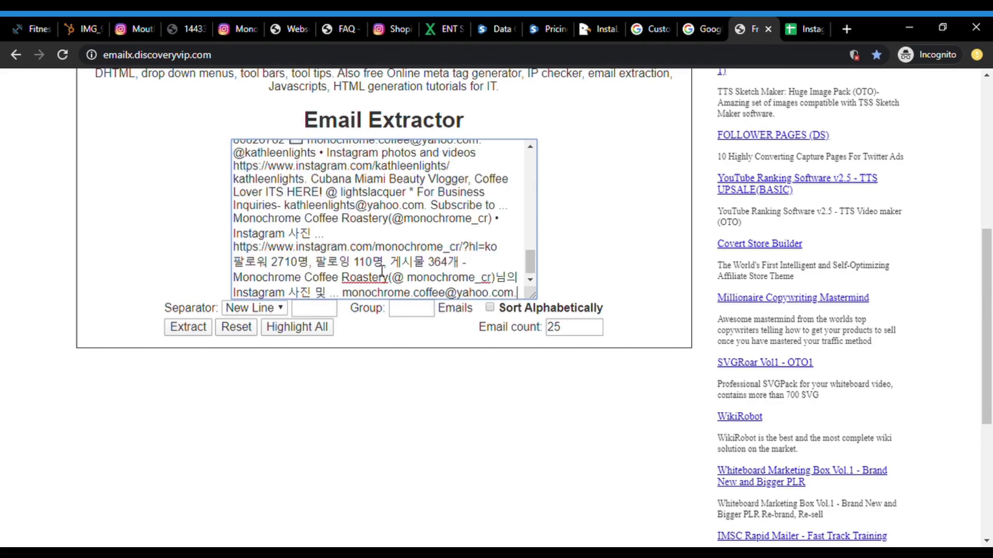
Extract and select the four Yahoo addresses, then return to the Instagram Email Addresses sheet.
click(191, 329)
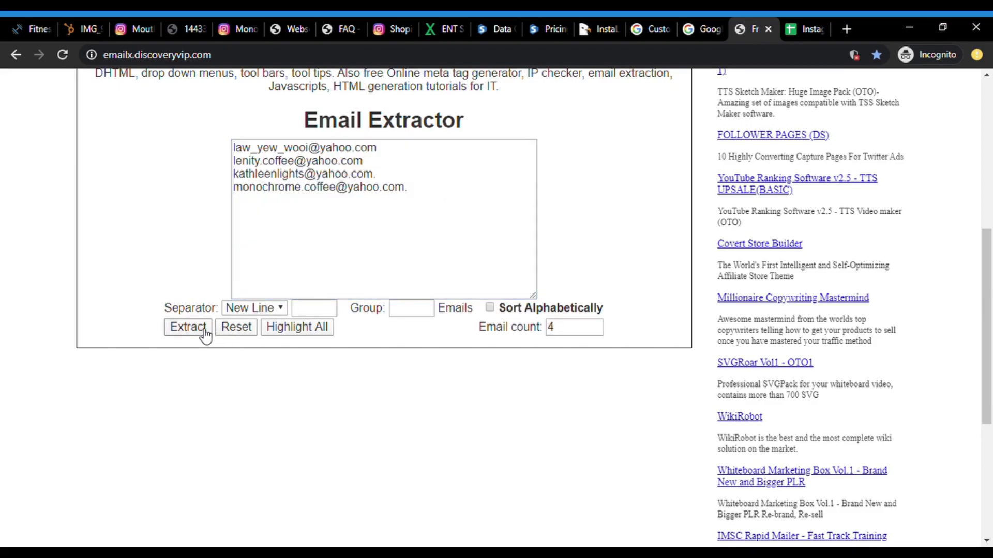
drag(436, 197, 204, 124)
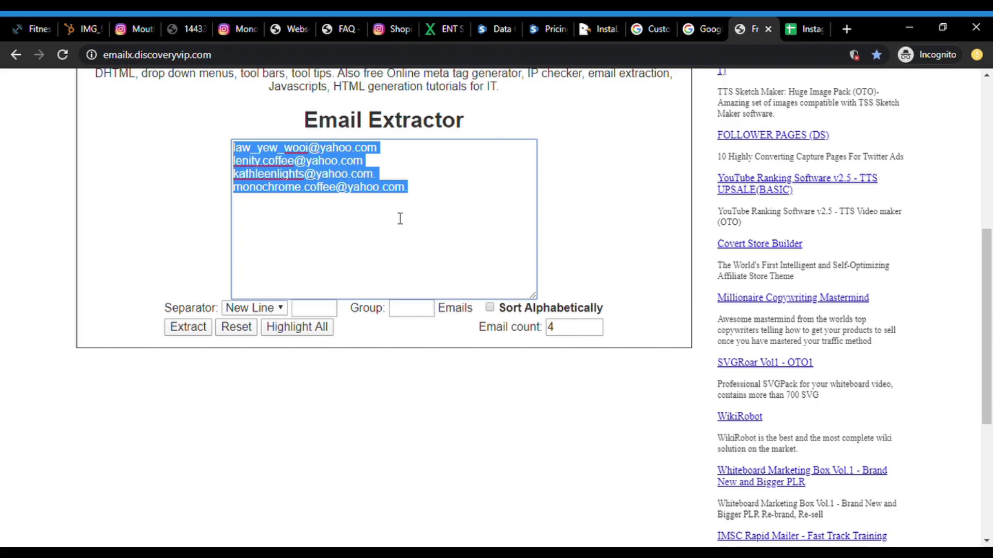
click(799, 29)
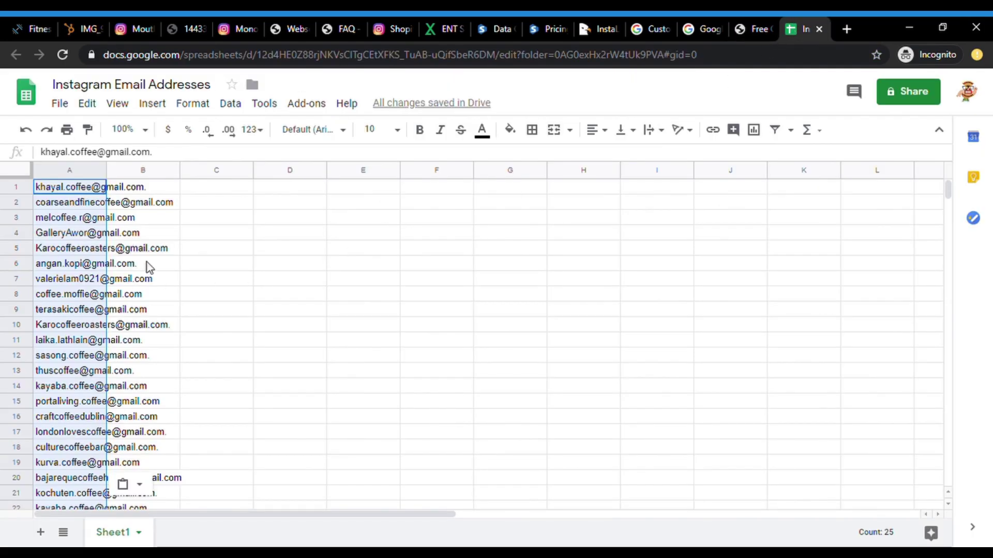
scroll(150, 274, down, 5)
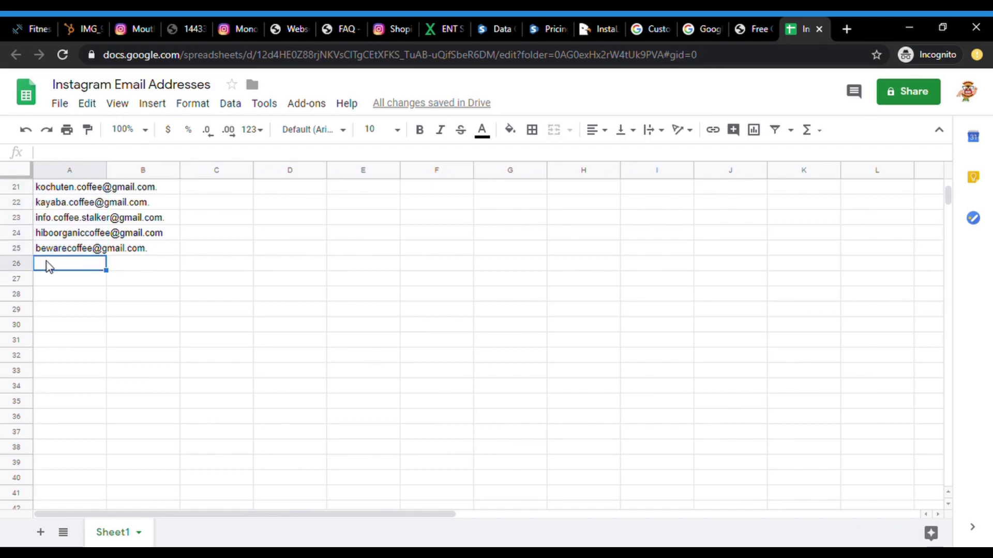